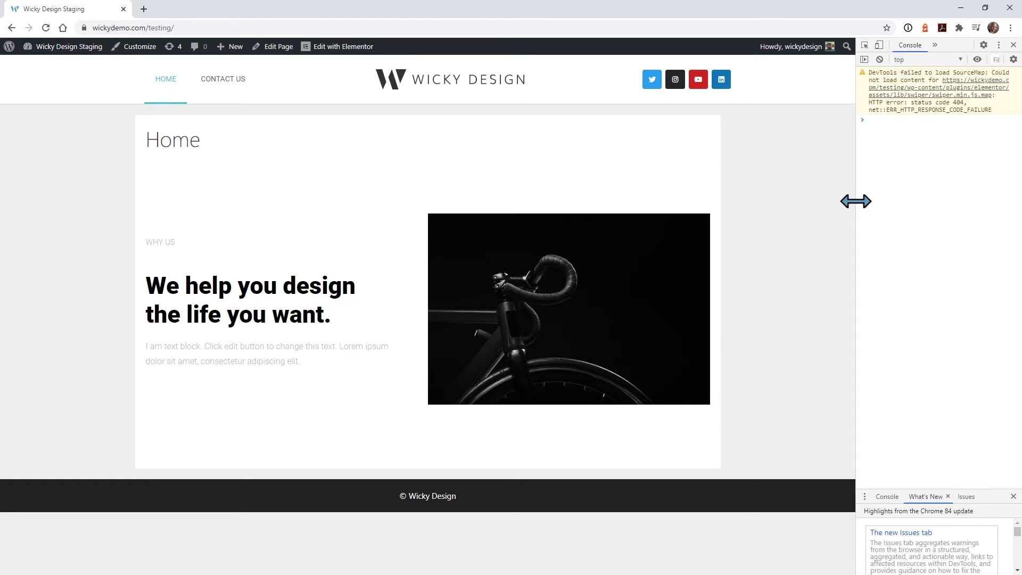
Narrow the testing page's viewport slightly by widening the Chrome DevTools panel
drag(853, 202, 851, 203)
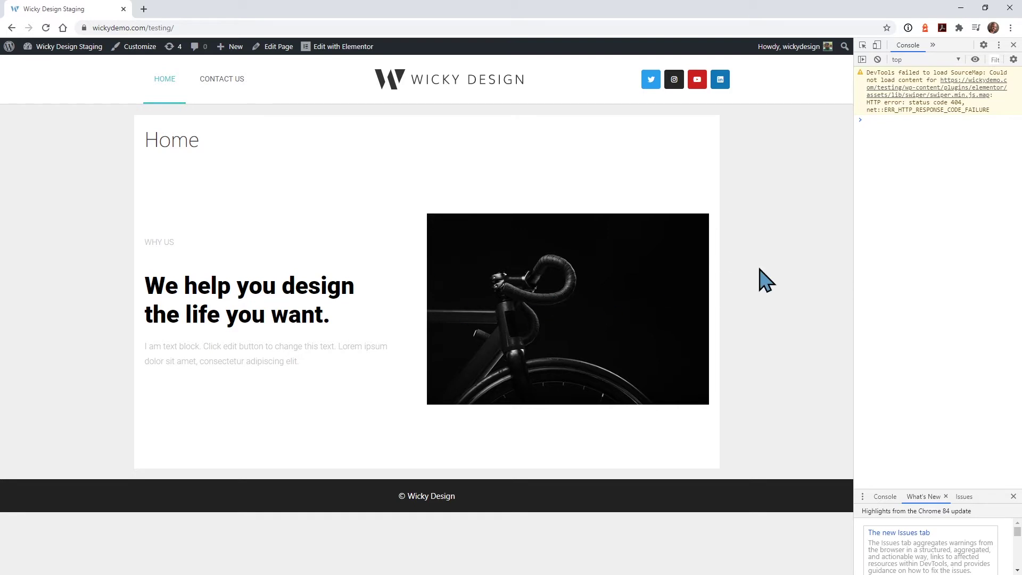
drag(854, 267, 311, 272)
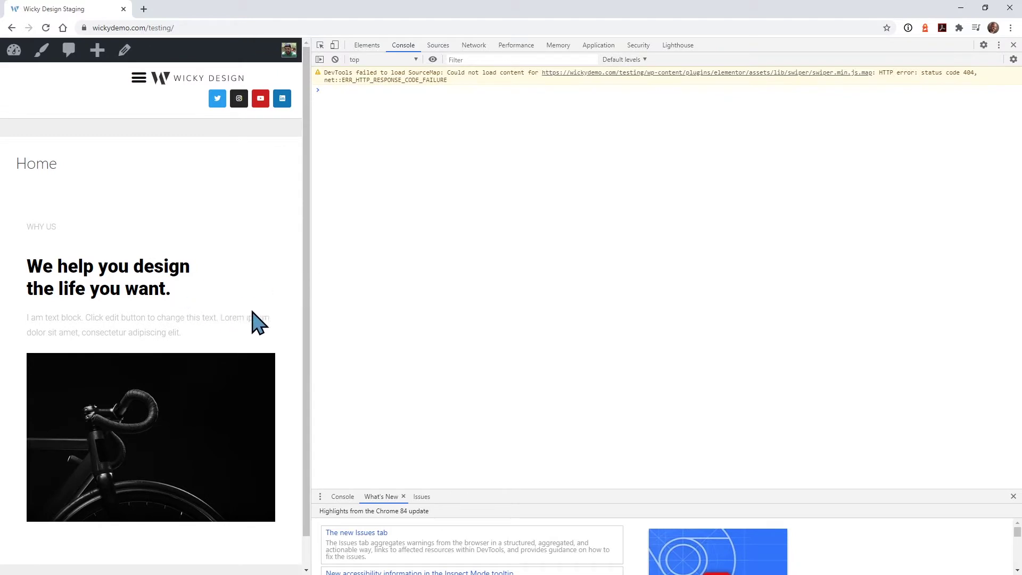
scroll(261, 322, down, 1)
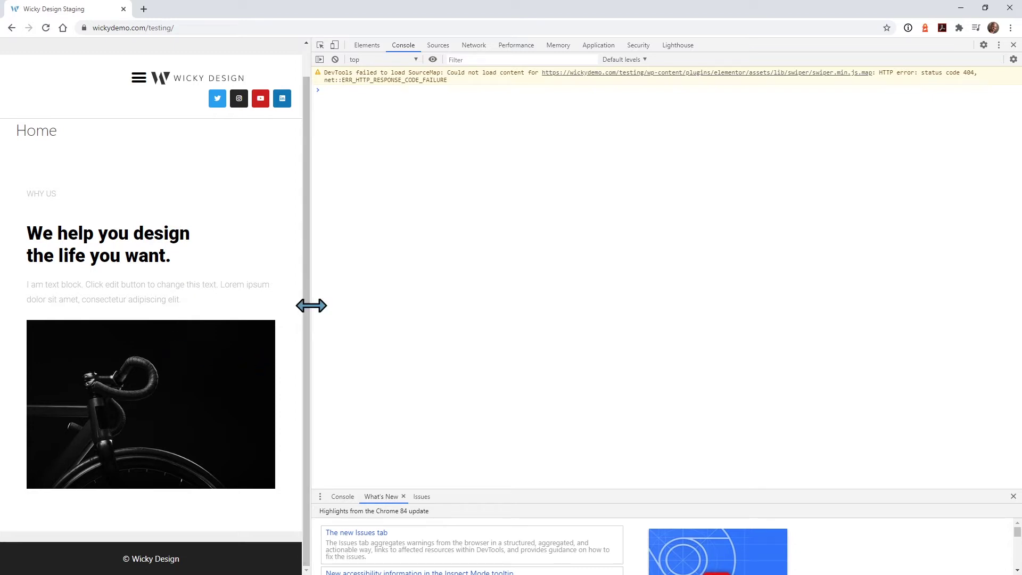
drag(311, 305, 336, 306)
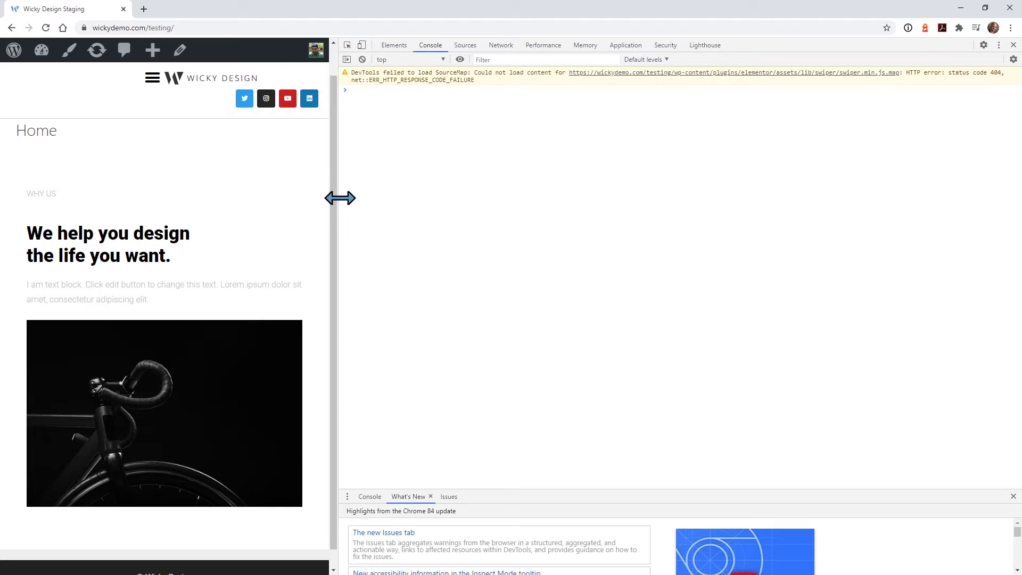
drag(340, 198, 685, 196)
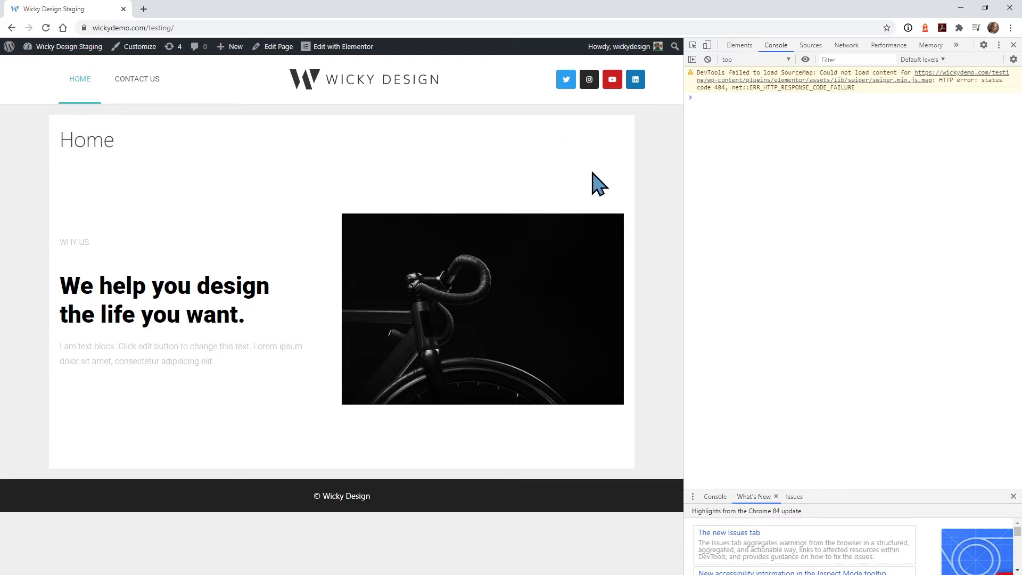
Close DevTools and open the Home page hero section's Edit Section panel in Elementor
mouse_move(334, 52)
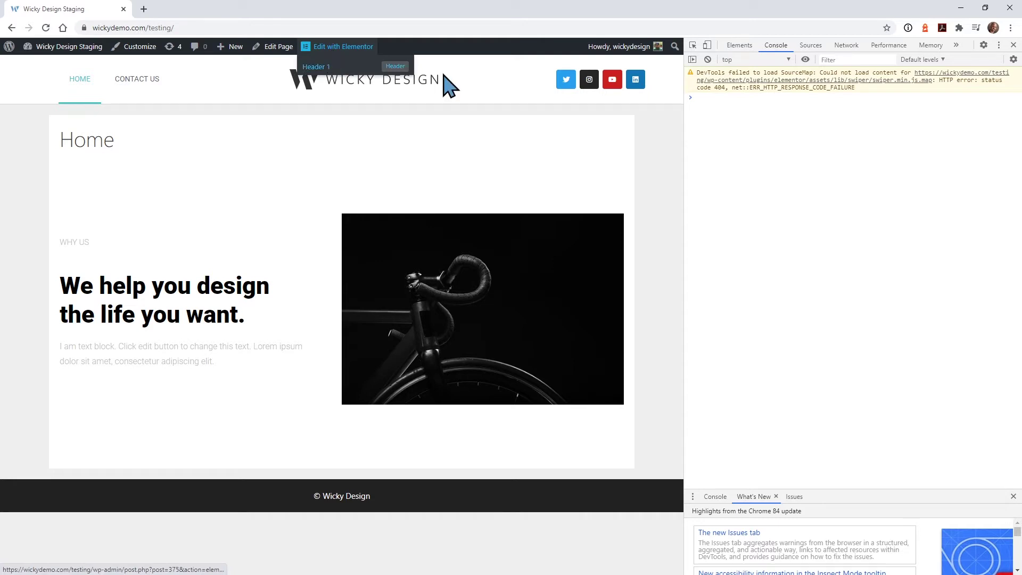
click(1013, 46)
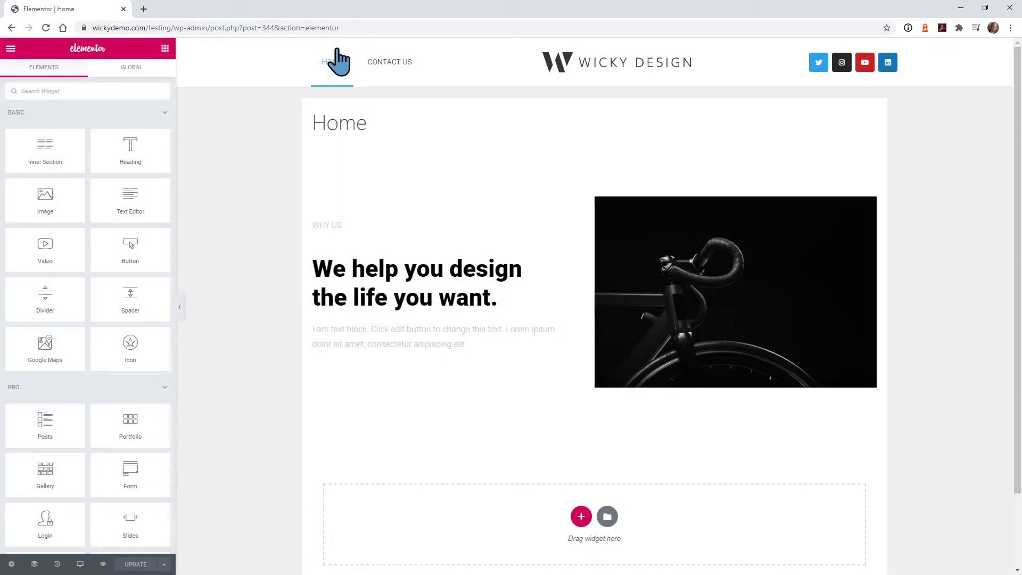
mouse_move(589, 164)
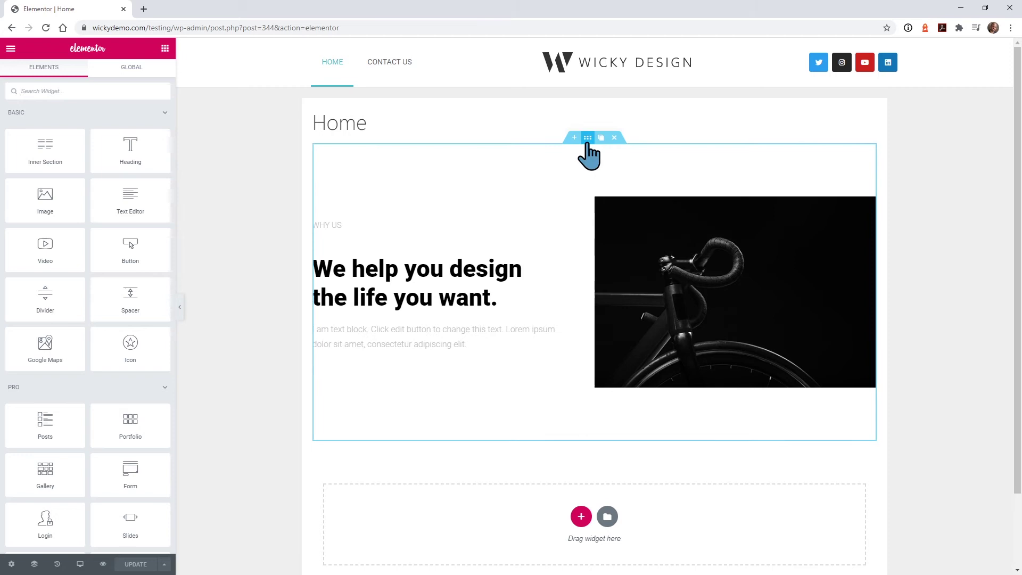
click(588, 139)
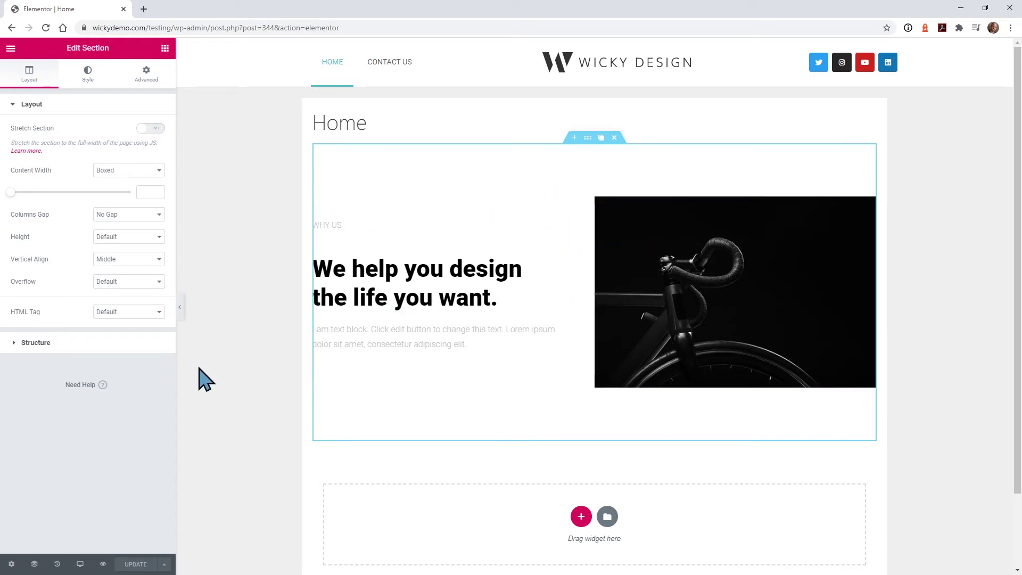
Switch the Elementor preview to Mobile (360px) and scroll to the hero section
click(81, 564)
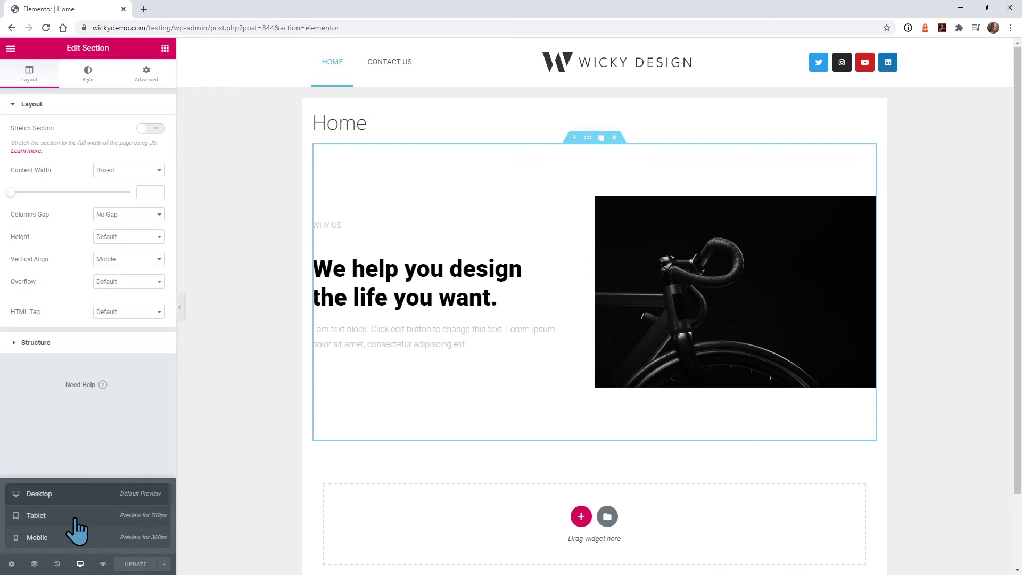
click(85, 539)
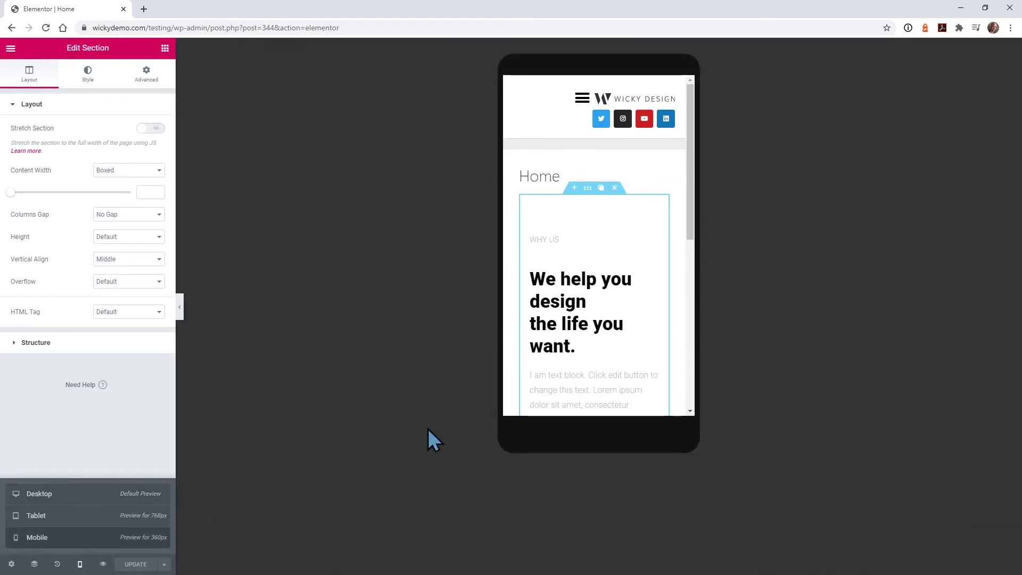
drag(692, 186, 704, 208)
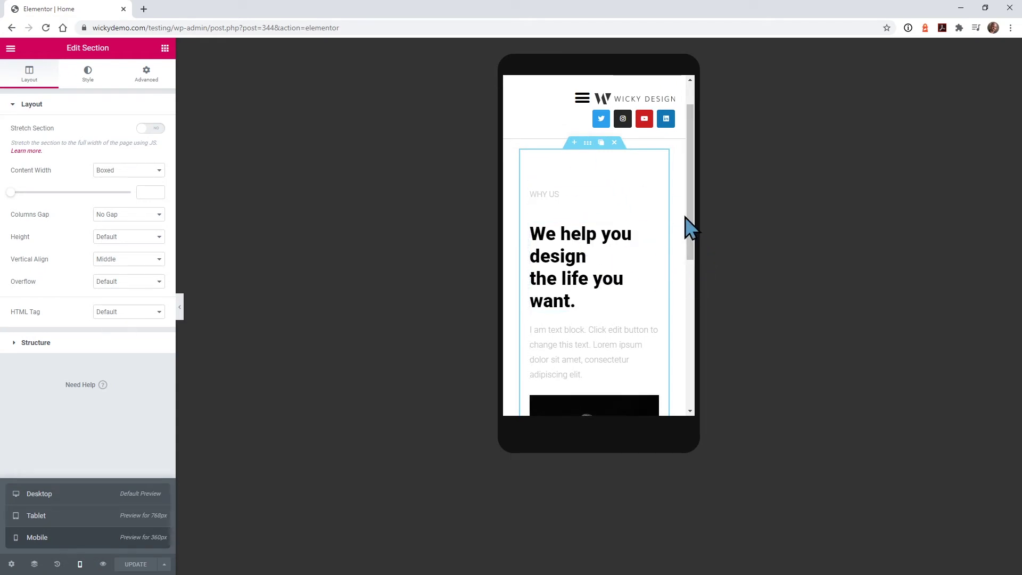
click(588, 144)
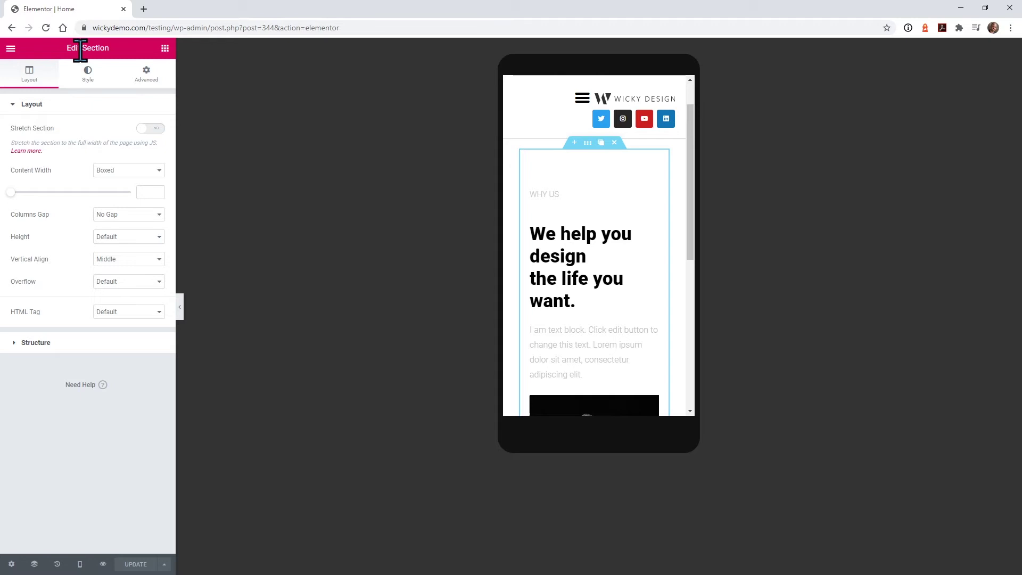
Turn on Reverse Columns (Mobile) under Advanced > Responsive so the bike image sits above the text
click(147, 75)
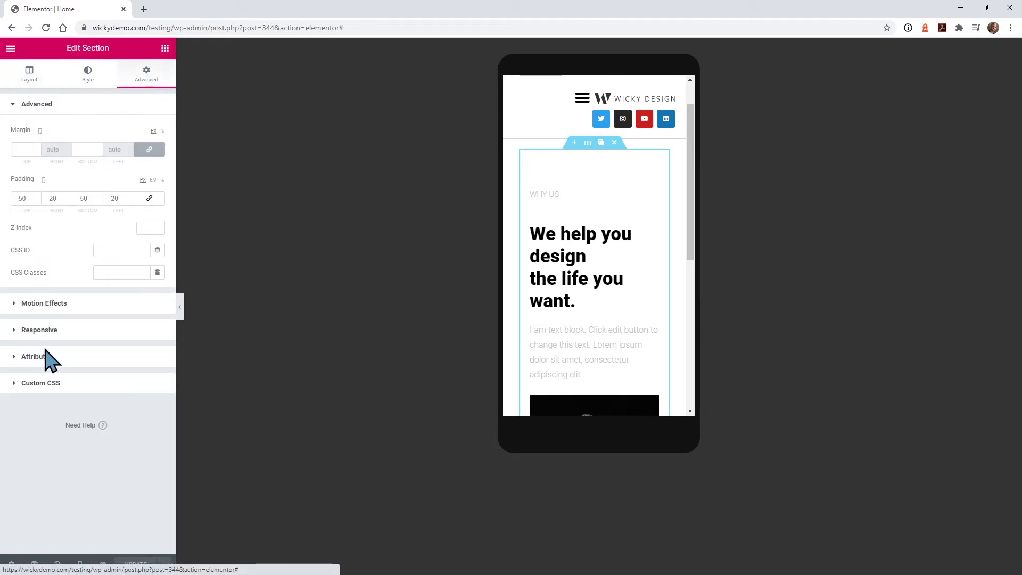
click(49, 330)
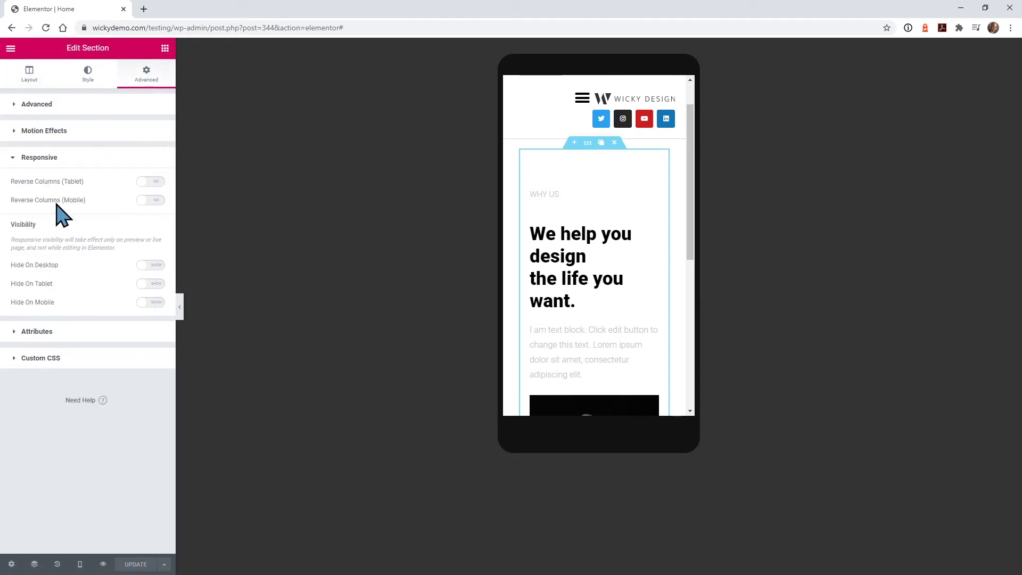
click(152, 201)
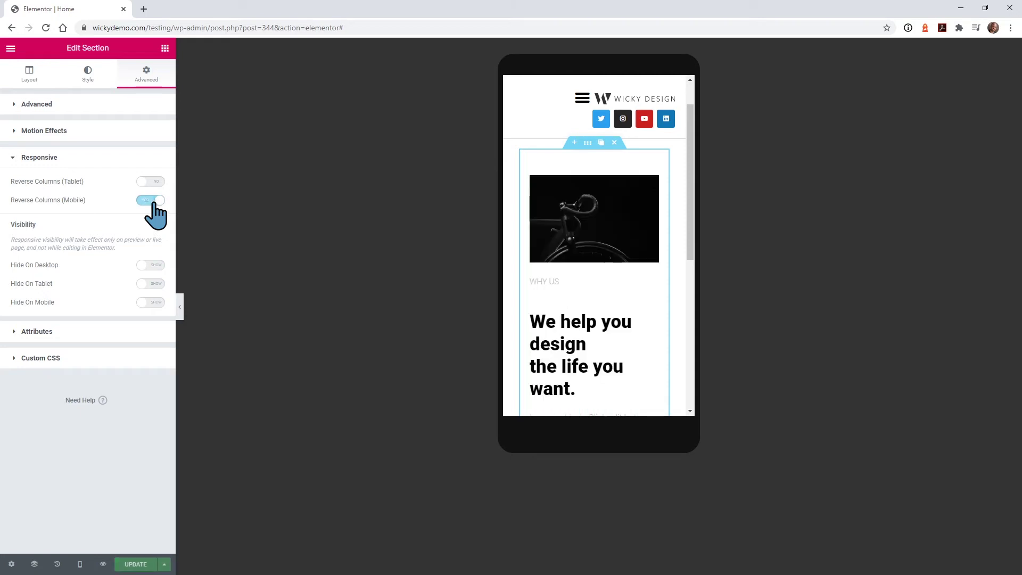
click(153, 202)
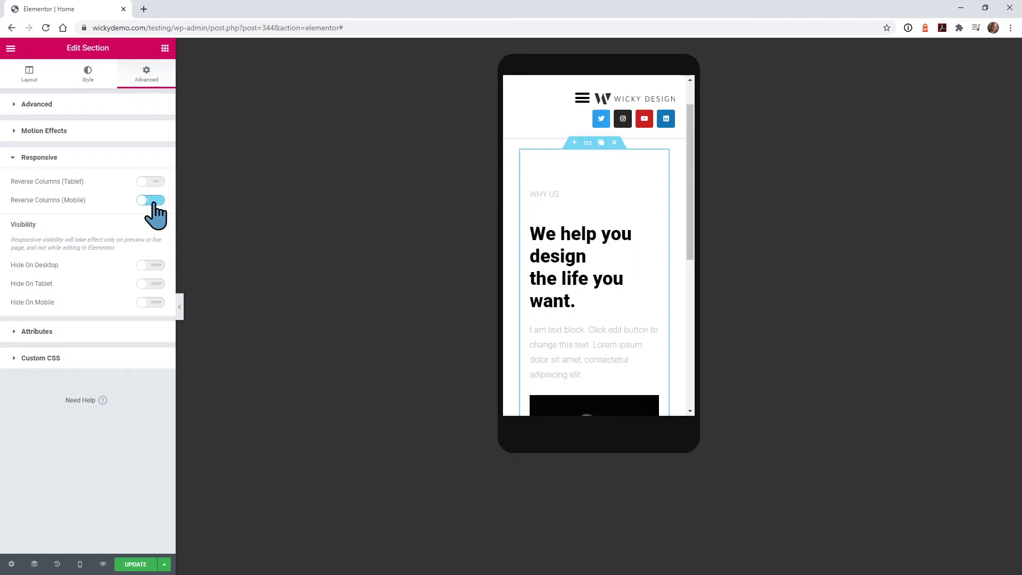
click(153, 201)
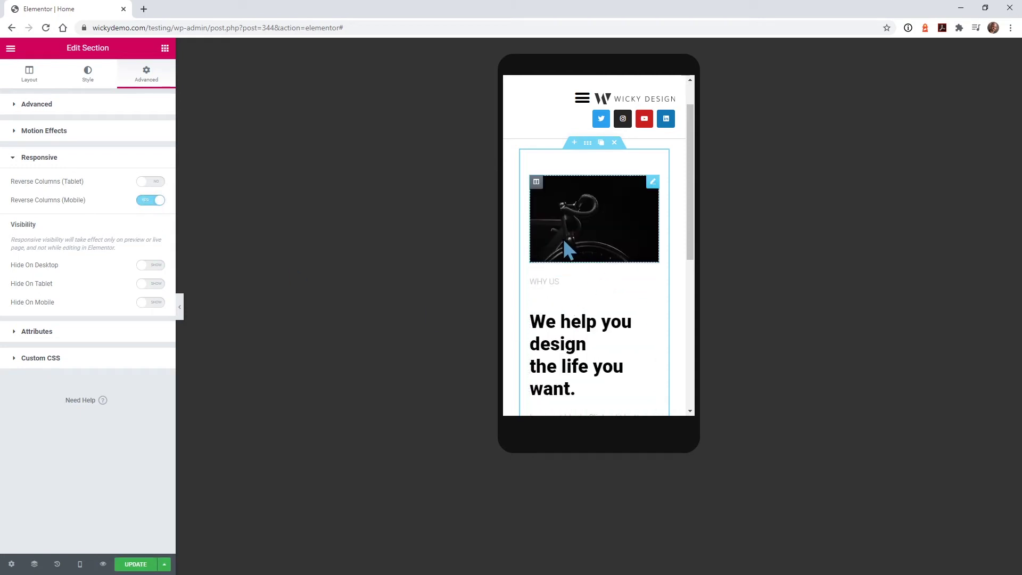
drag(692, 219, 689, 246)
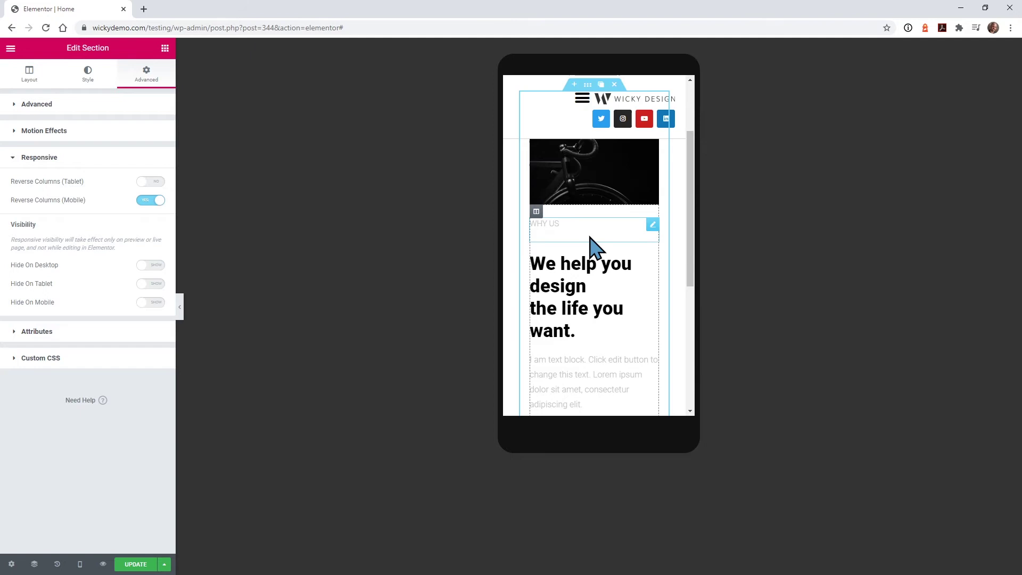
click(537, 212)
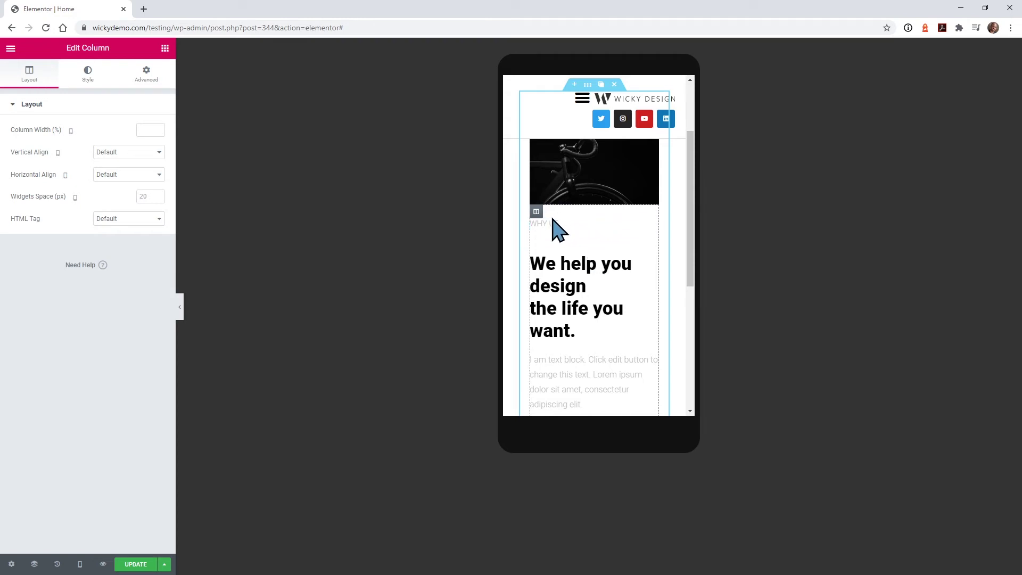
Check the column's Responsive options, then reselect the section to confirm Reverse Columns (Mobile) is Yes
mouse_move(537, 223)
scroll(612, 266, up, 3)
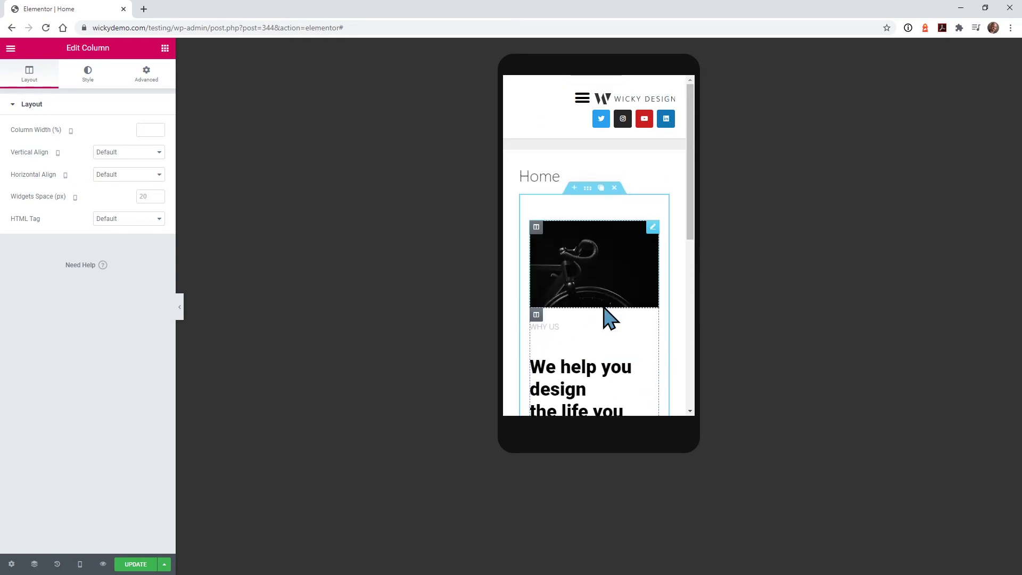
click(145, 76)
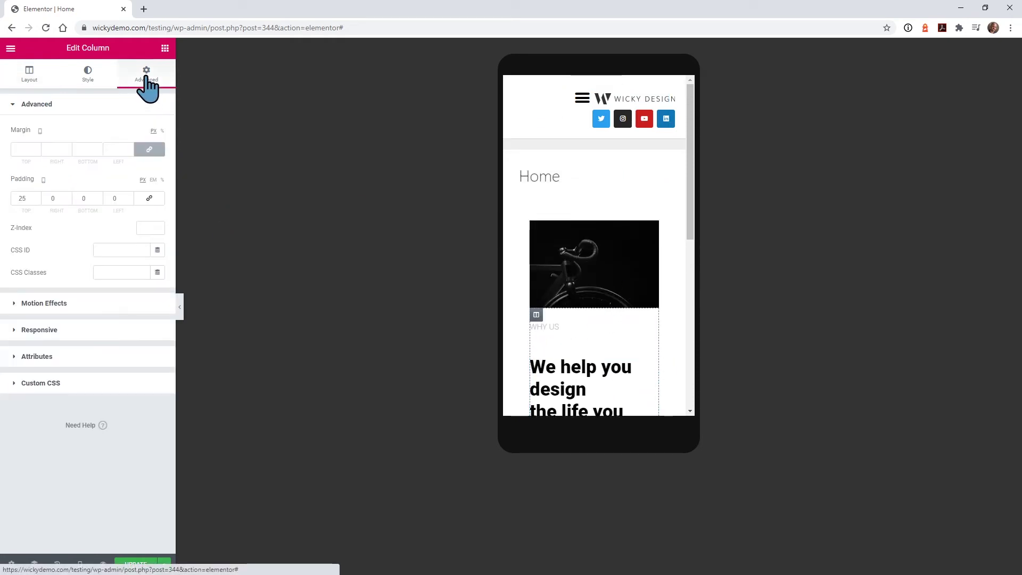
click(74, 330)
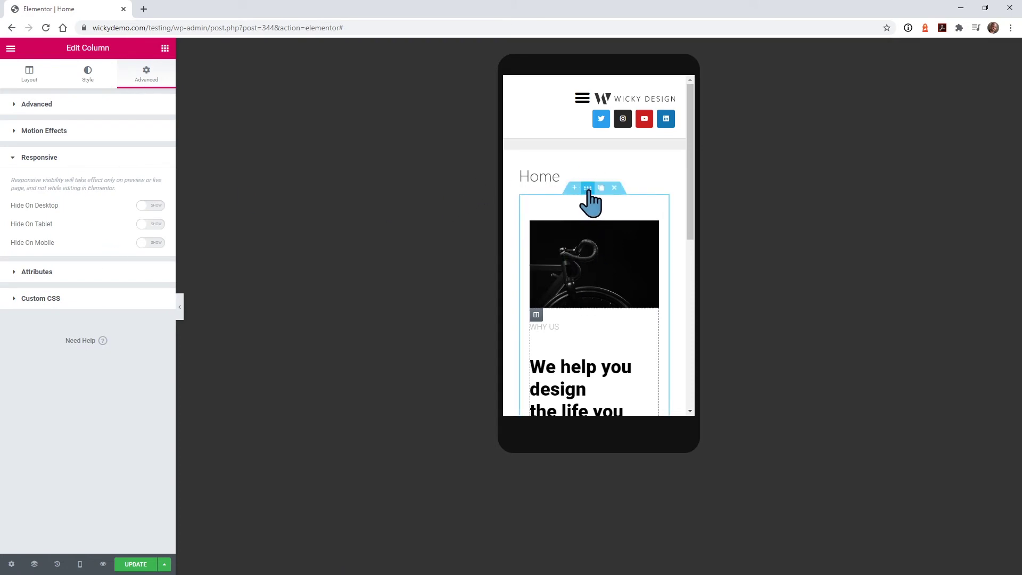
click(588, 188)
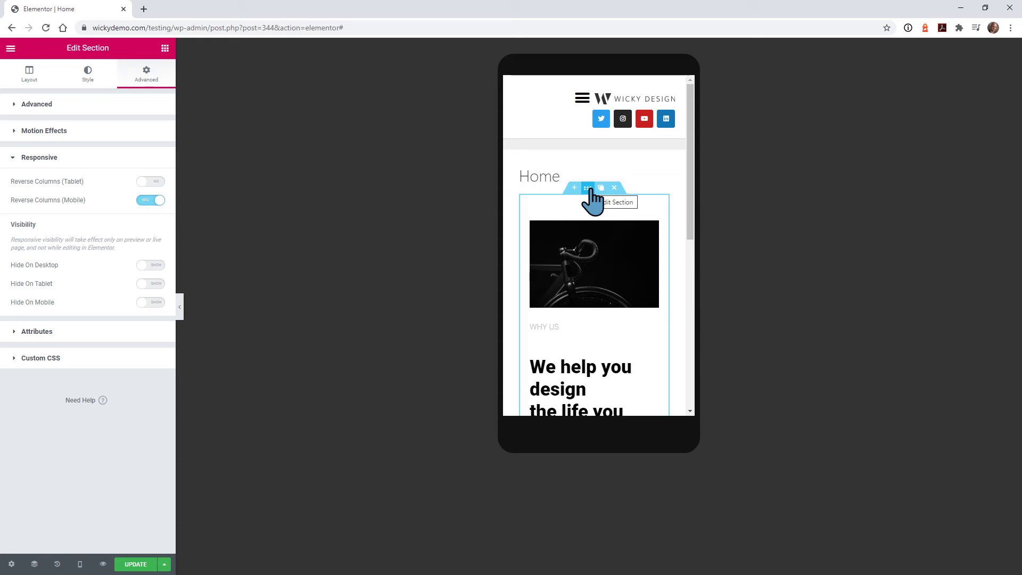
Return to the Desktop preview and open the site header, discarding unsaved changes
click(79, 565)
click(64, 495)
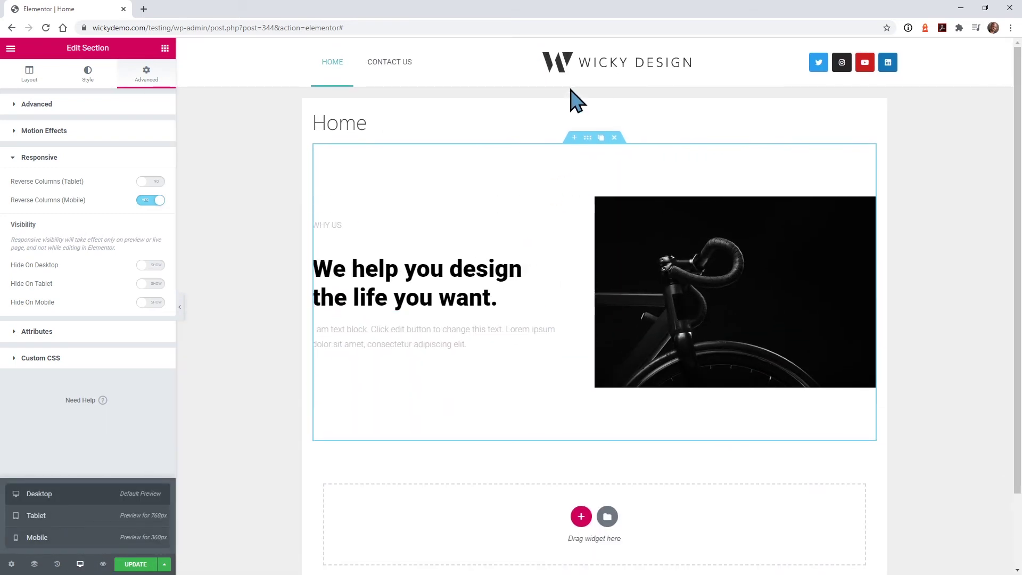
click(600, 45)
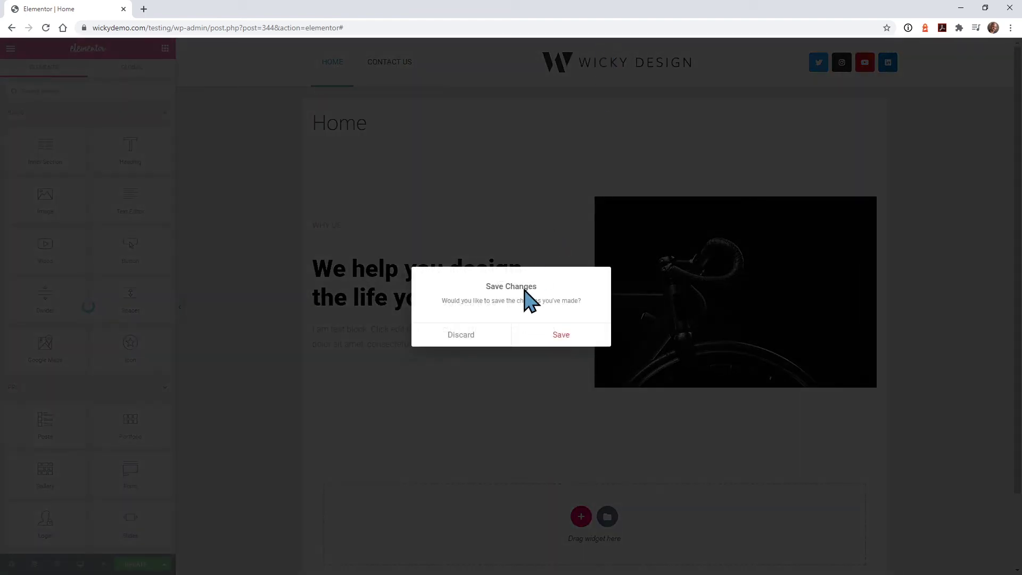
click(475, 334)
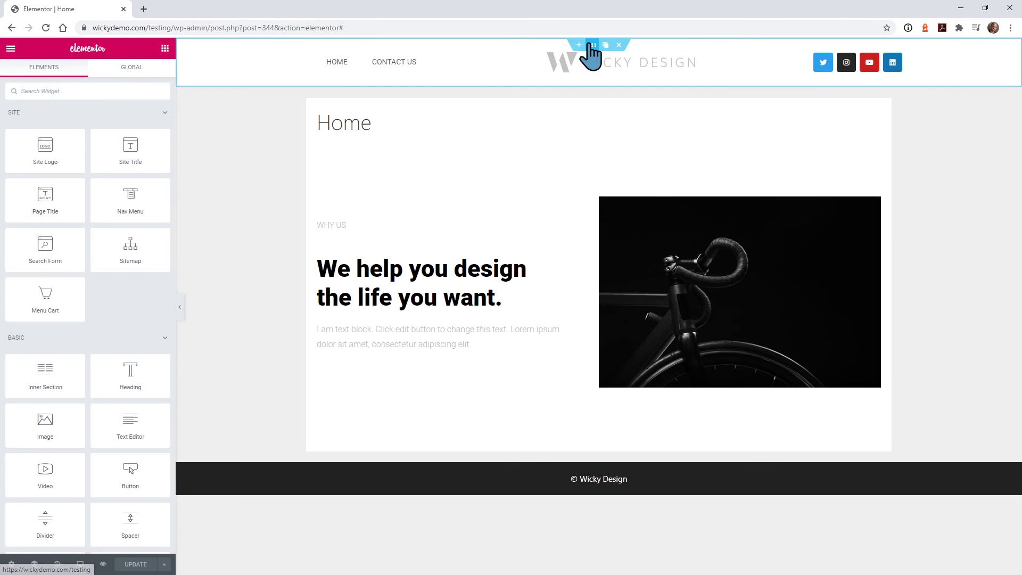
Select the header, preview it on Mobile, and enable Reverse Columns (Mobile) under Advanced > Responsive
click(592, 46)
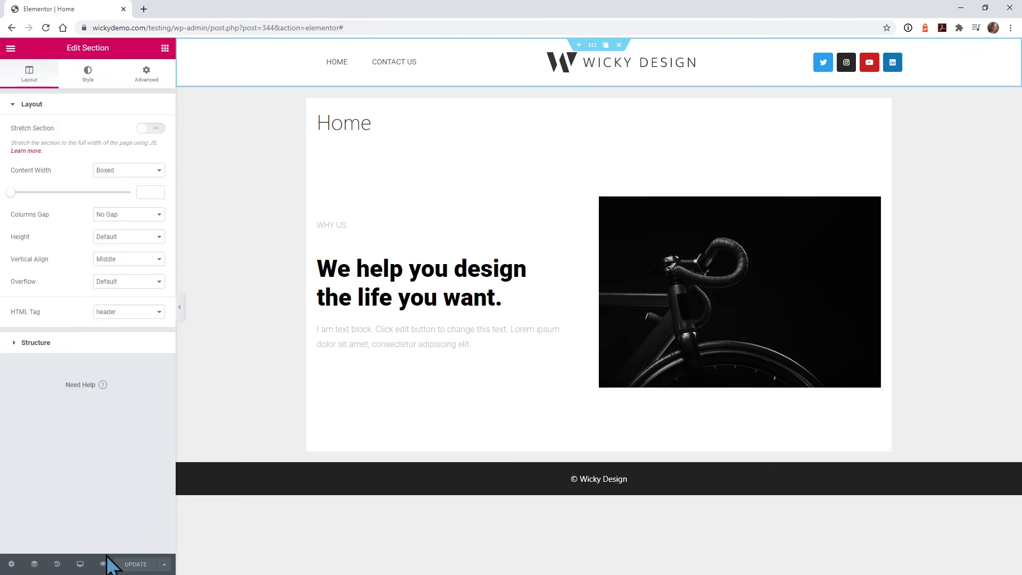
click(80, 564)
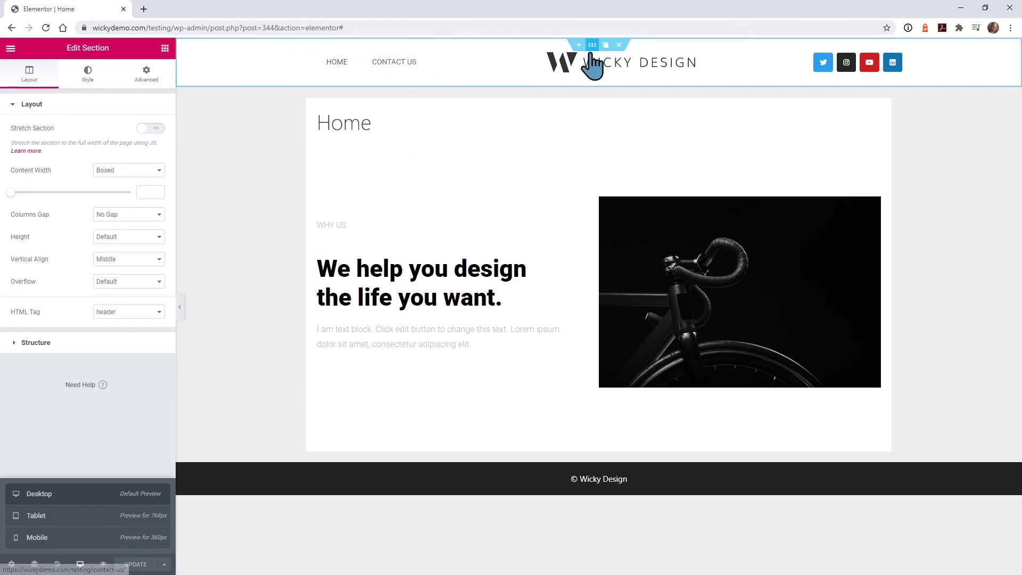
click(45, 539)
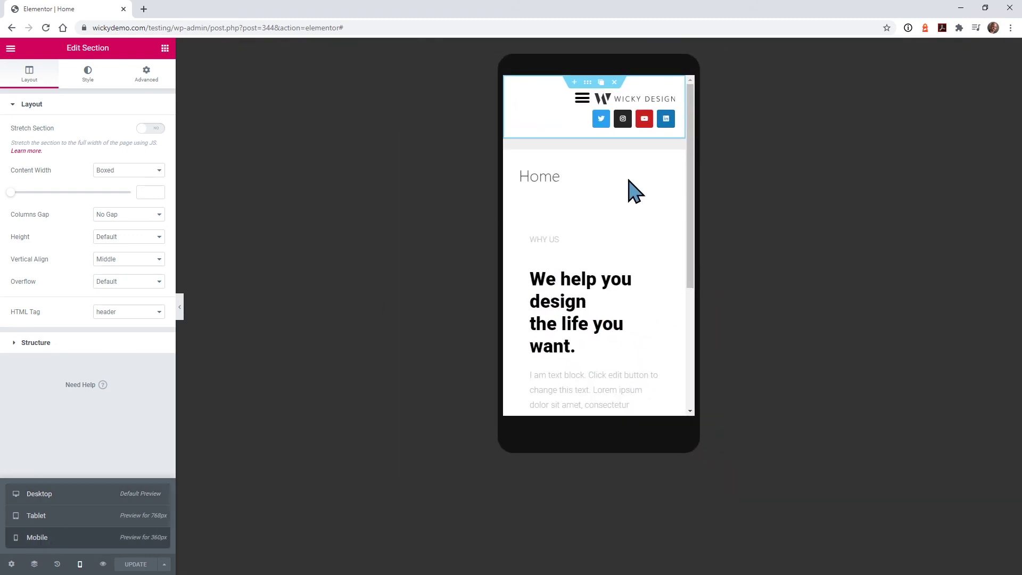
click(588, 84)
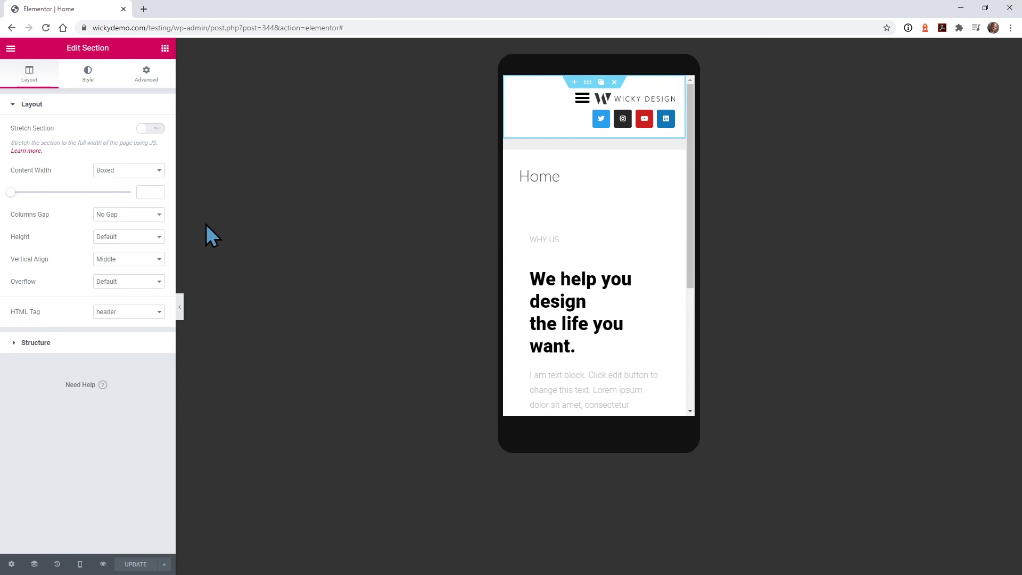
click(145, 79)
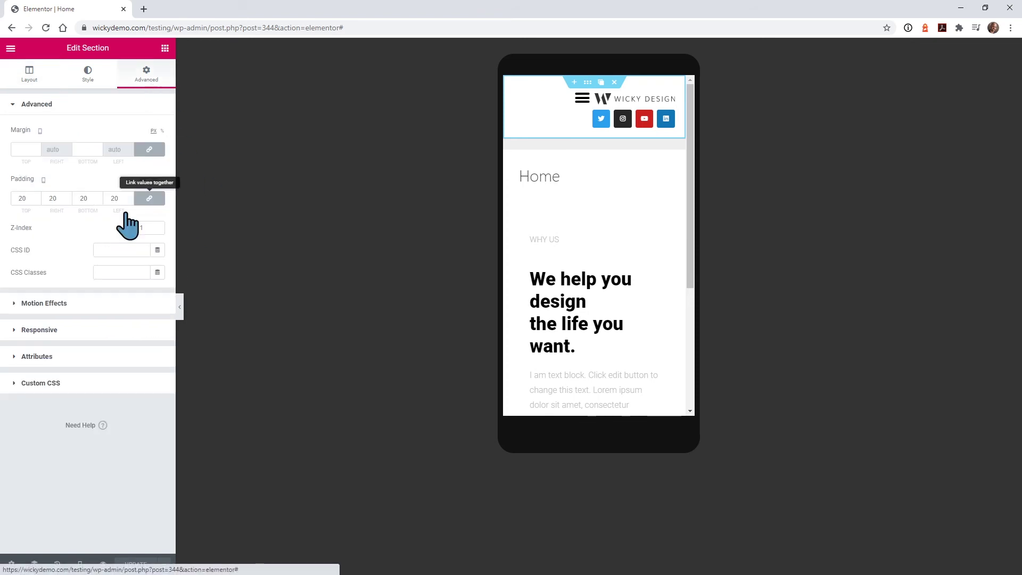
click(96, 331)
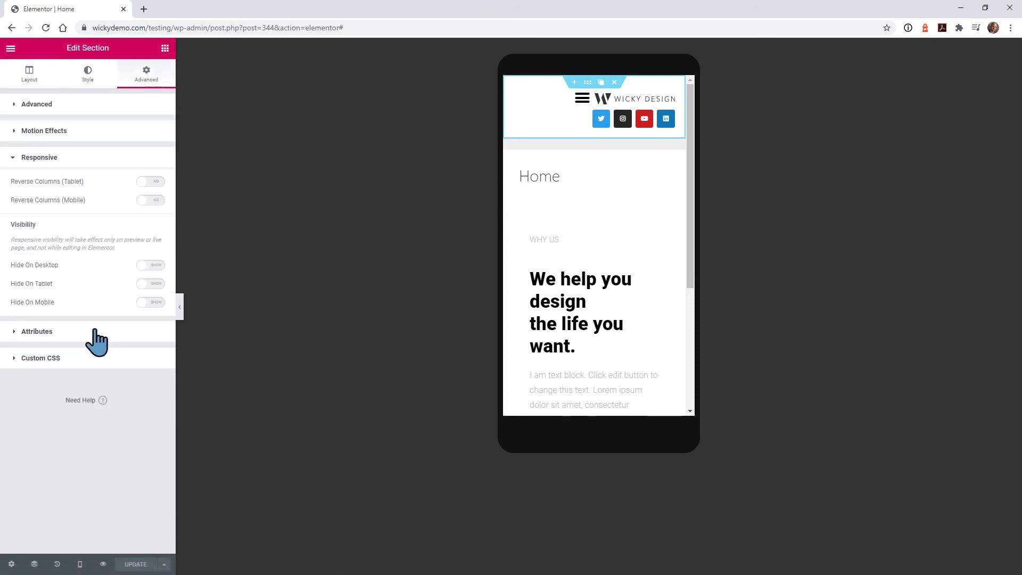
click(151, 202)
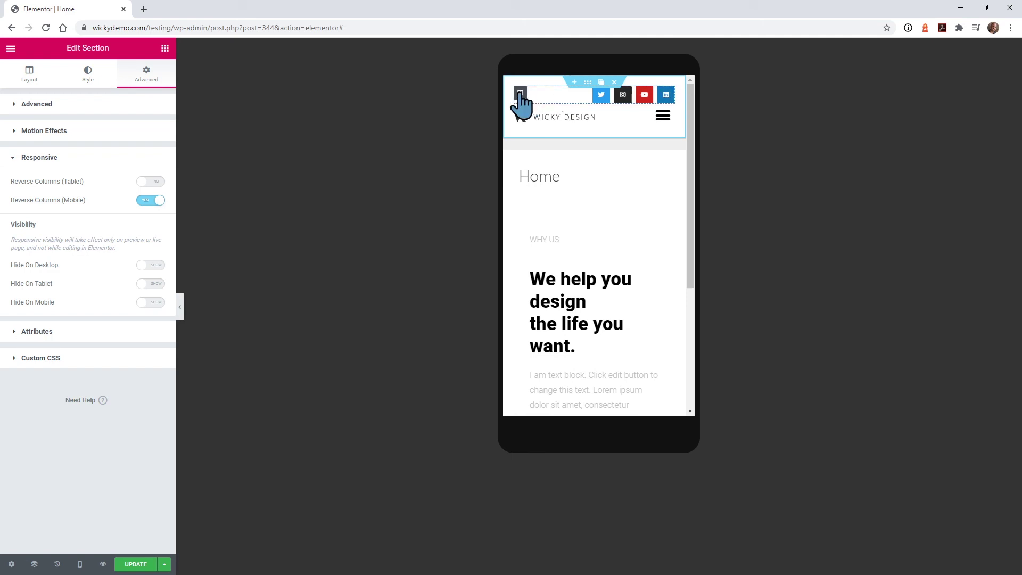
Set the header's Social Icons widget alignment to Center
click(673, 102)
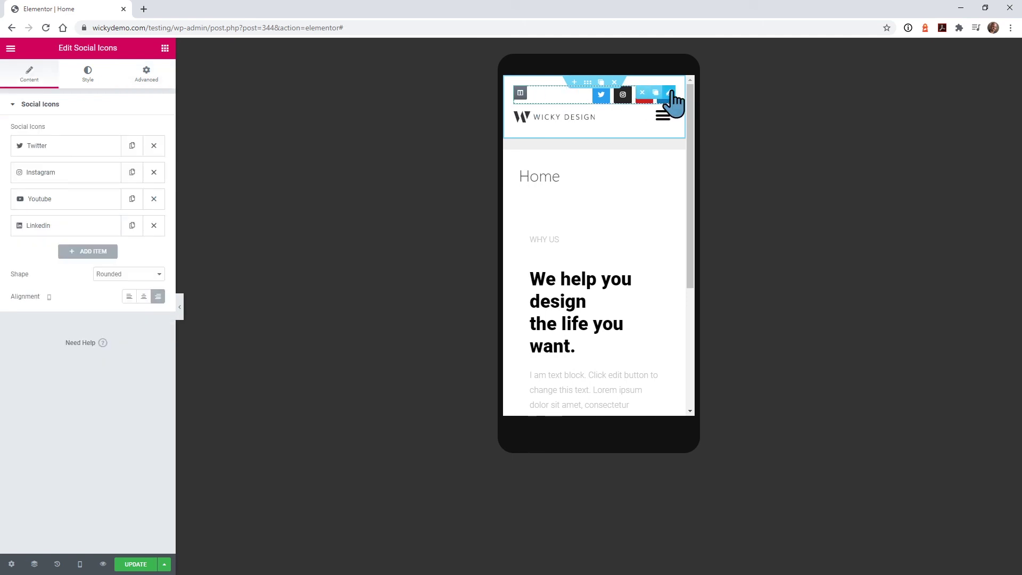
click(143, 296)
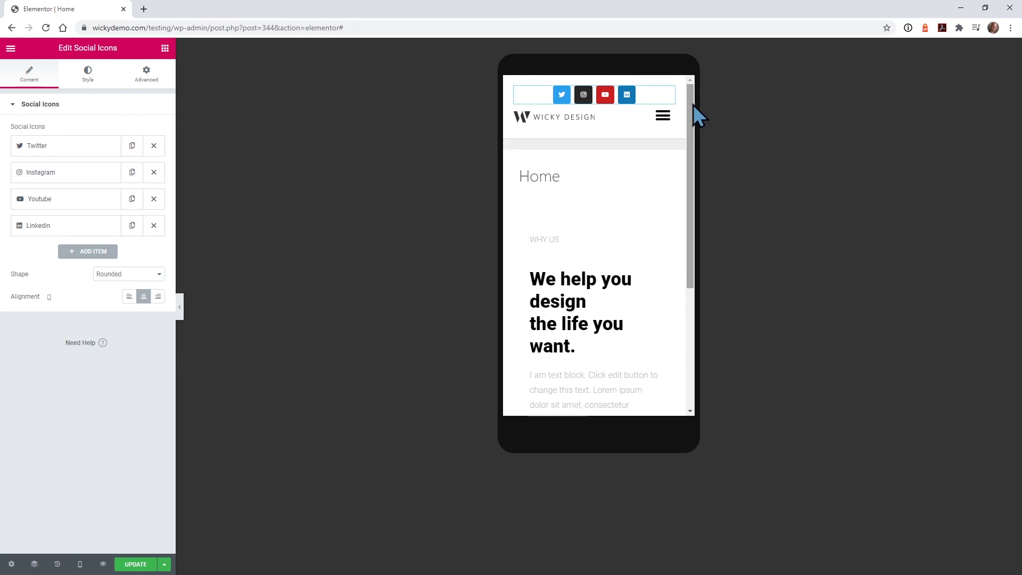
click(146, 73)
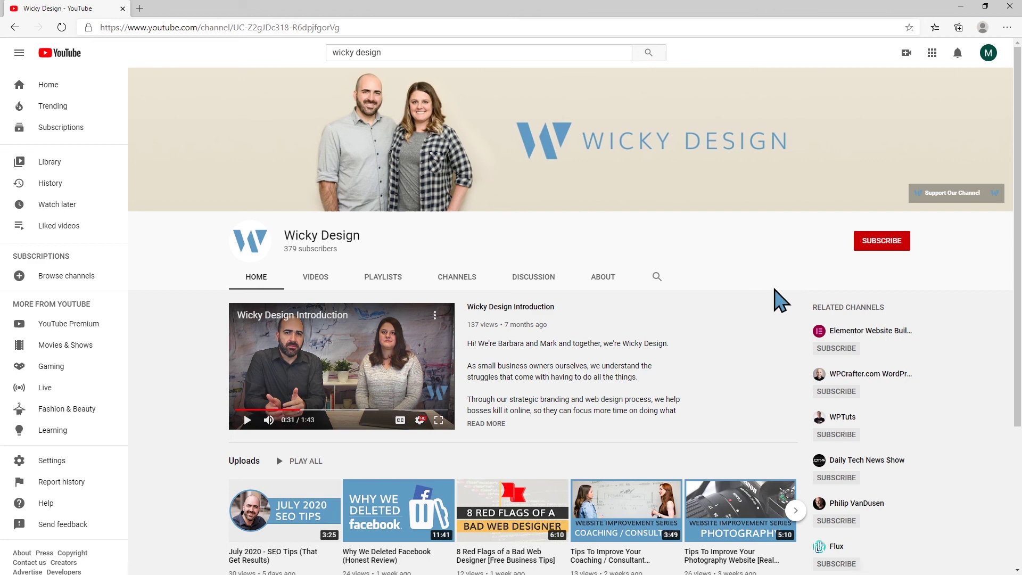
Subscribe to the Wicky Design YouTube channel with All notifications enabled
click(861, 246)
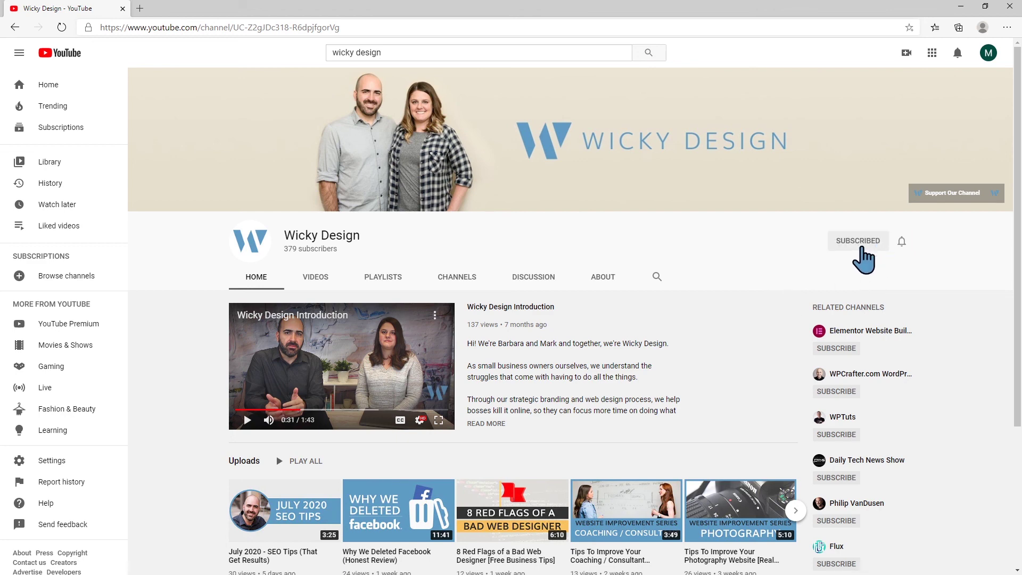
click(902, 244)
click(936, 268)
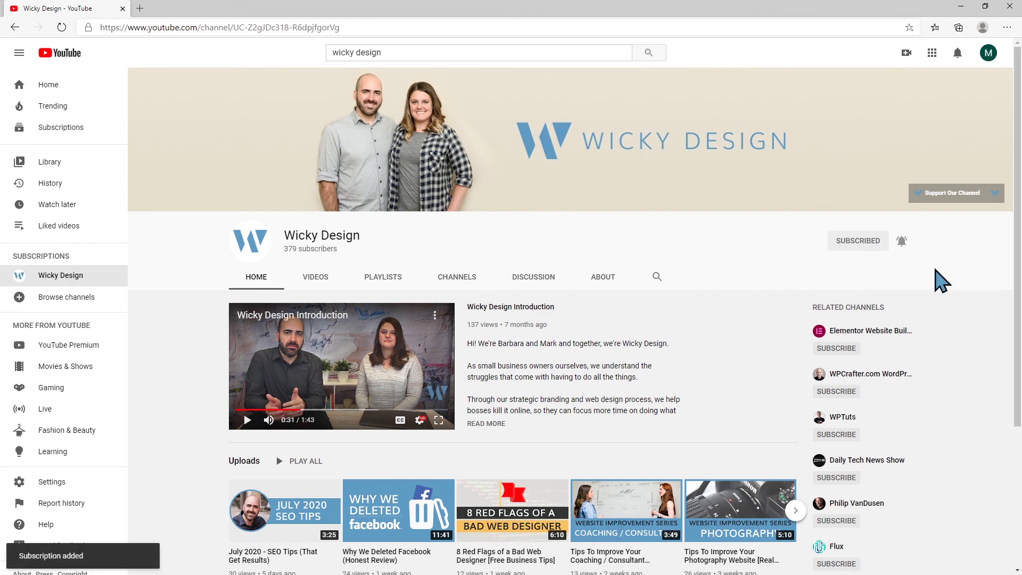